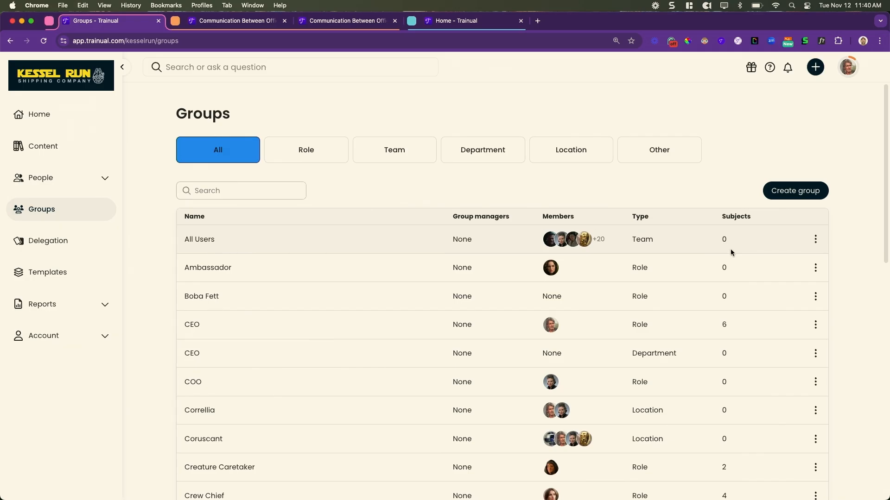
# Delete the All Users team from the groups list.
pyautogui.click(815, 240)
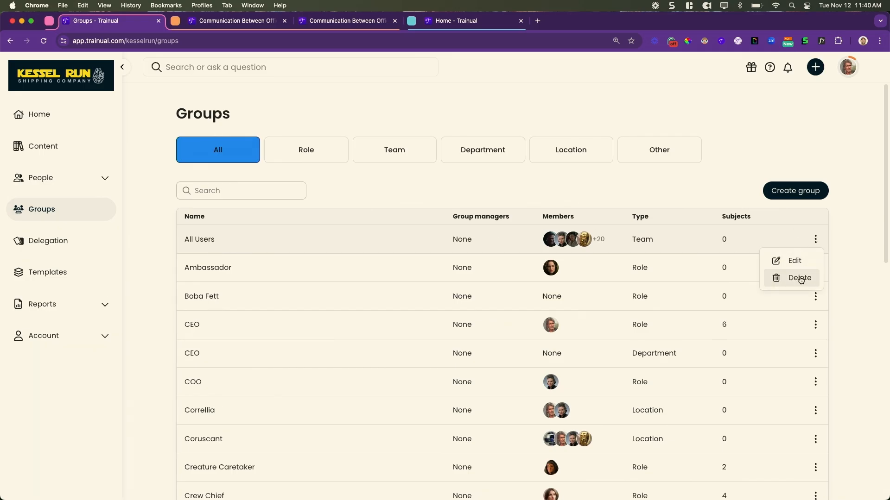
pyautogui.click(800, 278)
pyautogui.click(561, 144)
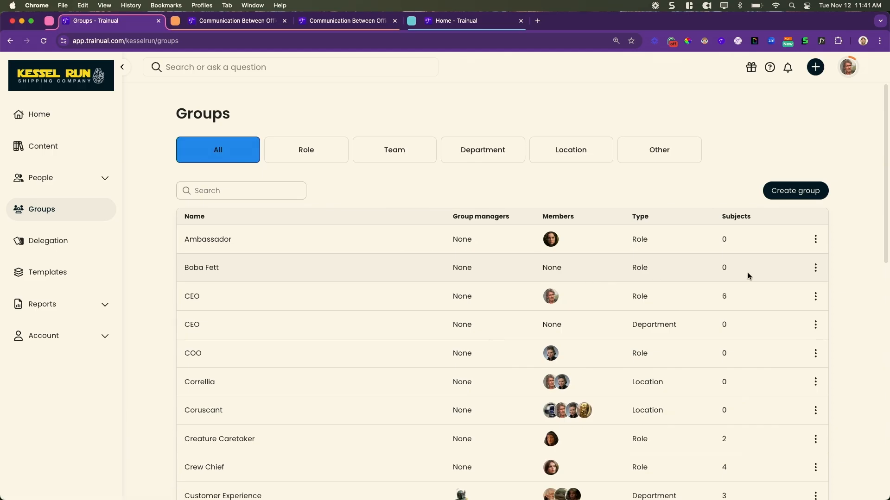
# Delete the Boba Fett role from the groups list.
pyautogui.click(815, 268)
pyautogui.click(796, 307)
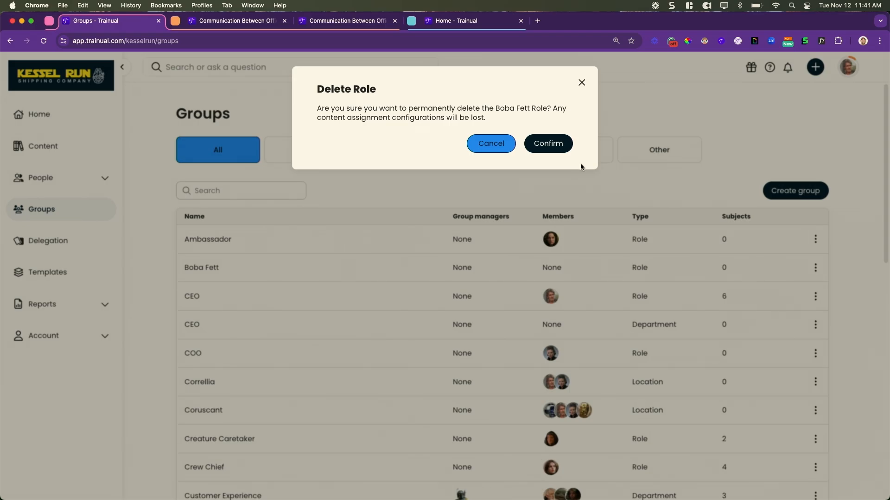
pyautogui.click(548, 143)
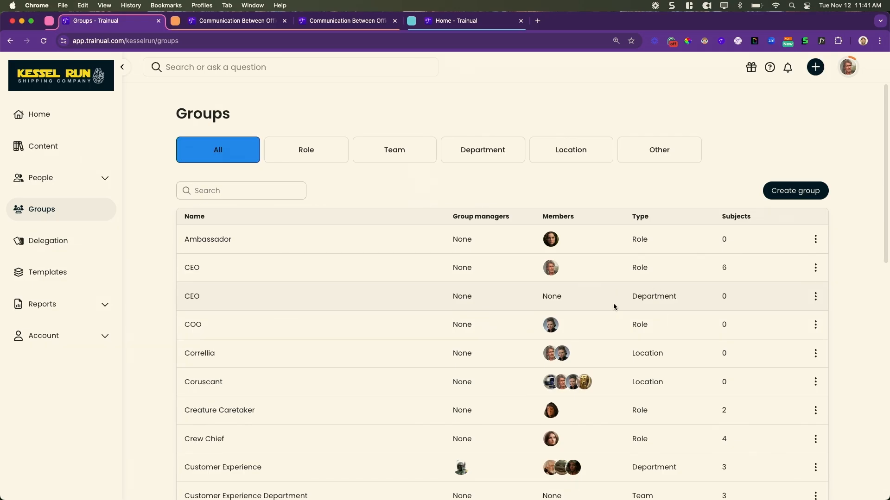
# Delete the duplicate CEO group of type Department, keeping the CEO role.
pyautogui.click(816, 297)
pyautogui.click(790, 334)
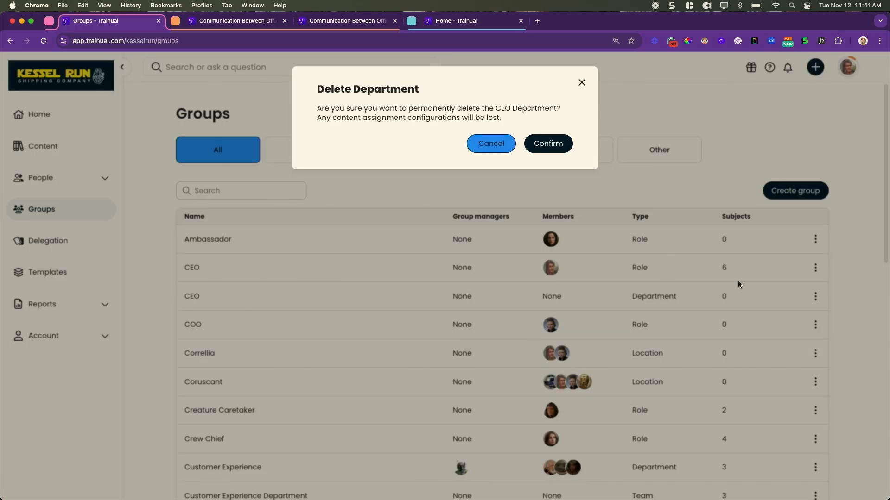
pyautogui.click(568, 150)
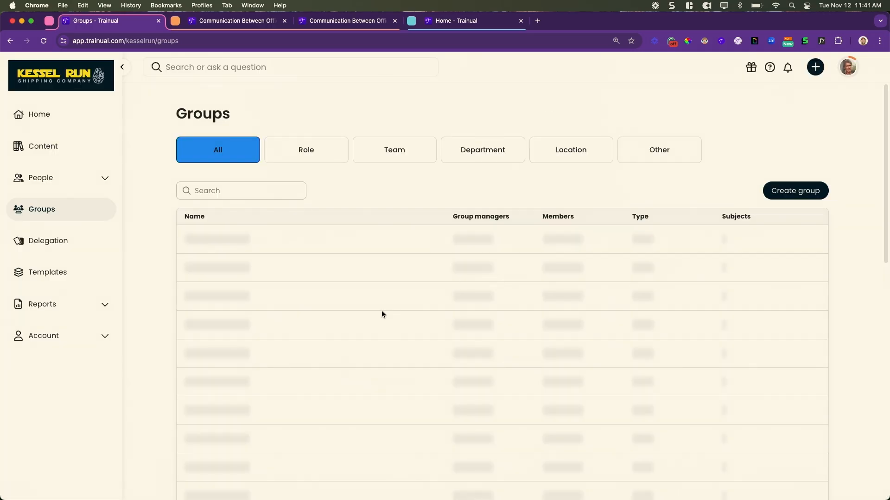
# Delete the Customer Experience Department team, which duplicates the Customer Experience department.
pyautogui.scroll(-3, 361, 331)
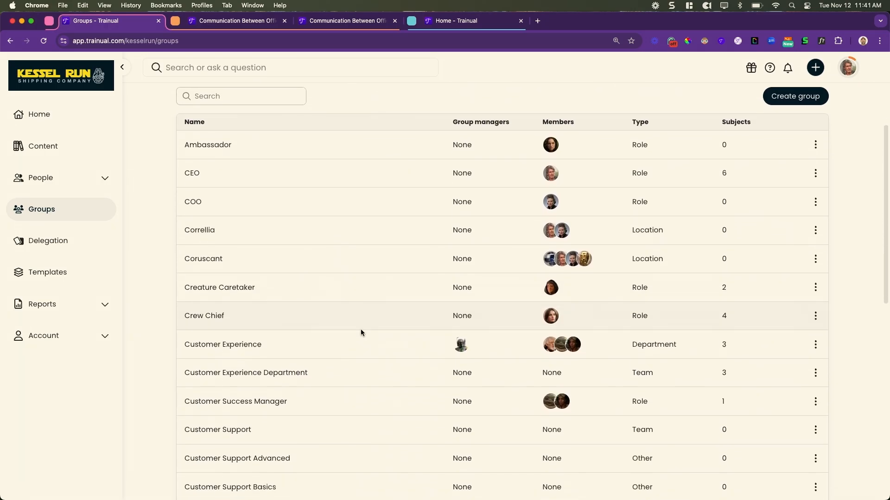
pyautogui.scroll(-1, 324, 333)
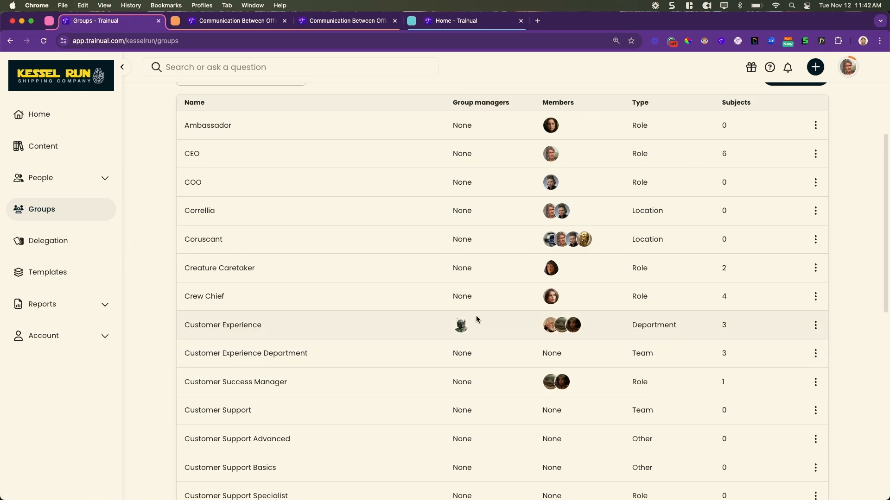
pyautogui.click(815, 353)
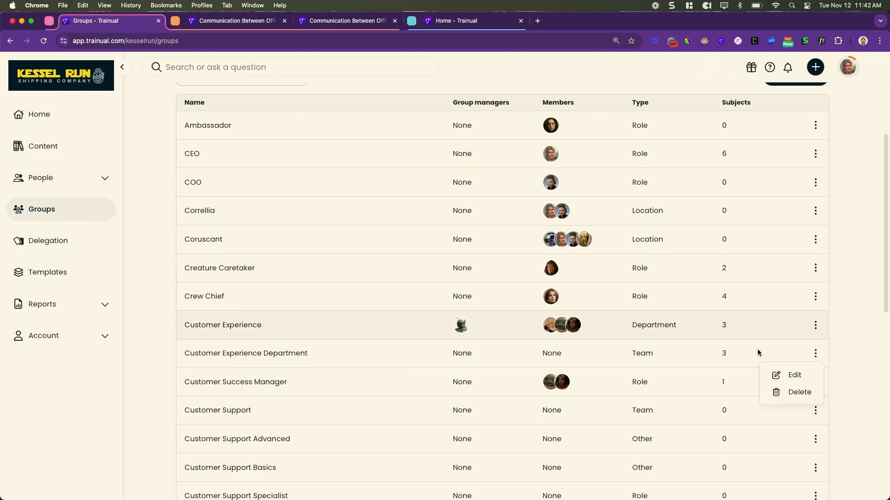
pyautogui.click(792, 394)
pyautogui.click(551, 157)
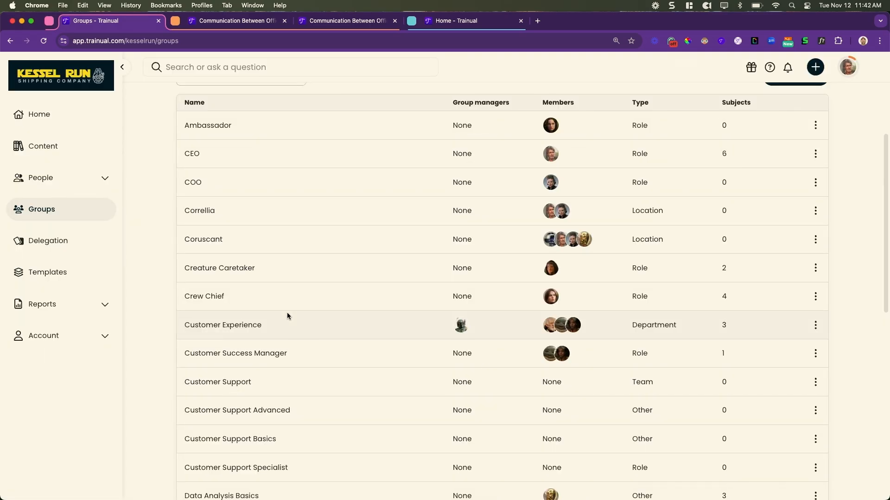
# Look through the groups list, examining each group's managers, members, type and assigned subjects.
pyautogui.scroll(-6, 288, 316)
pyautogui.scroll(-1, 287, 317)
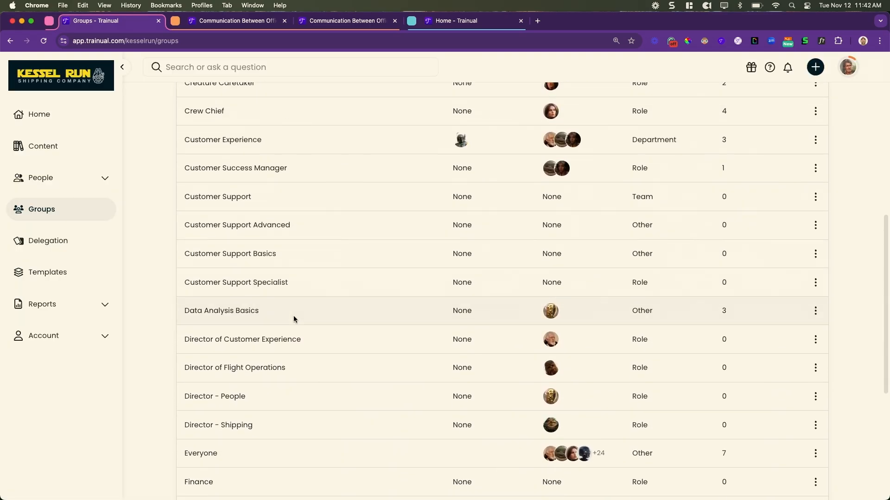
pyautogui.scroll(-2, 294, 315)
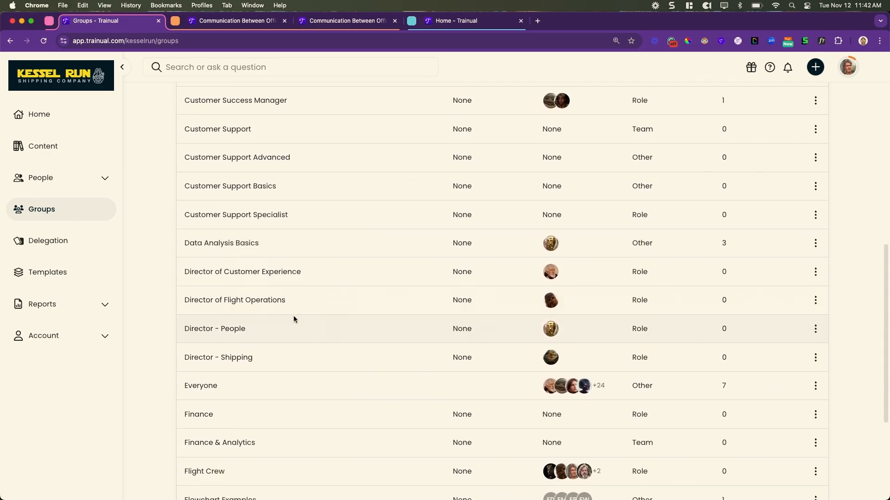
pyautogui.scroll(10, 636, 231)
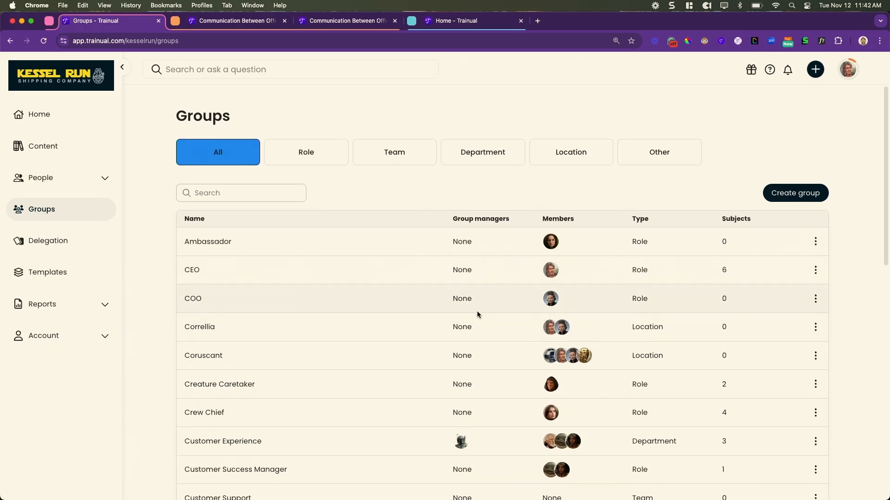
pyautogui.scroll(-3, 477, 313)
pyautogui.scroll(-5, 476, 314)
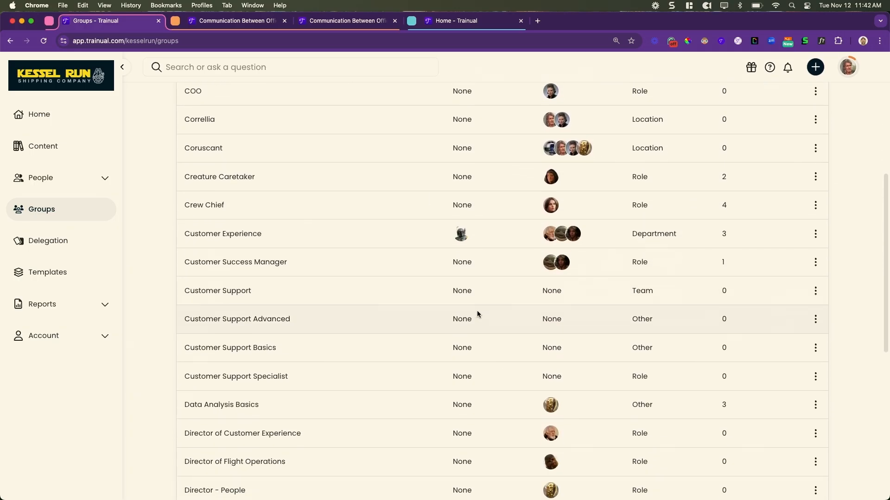
pyautogui.scroll(2, 477, 313)
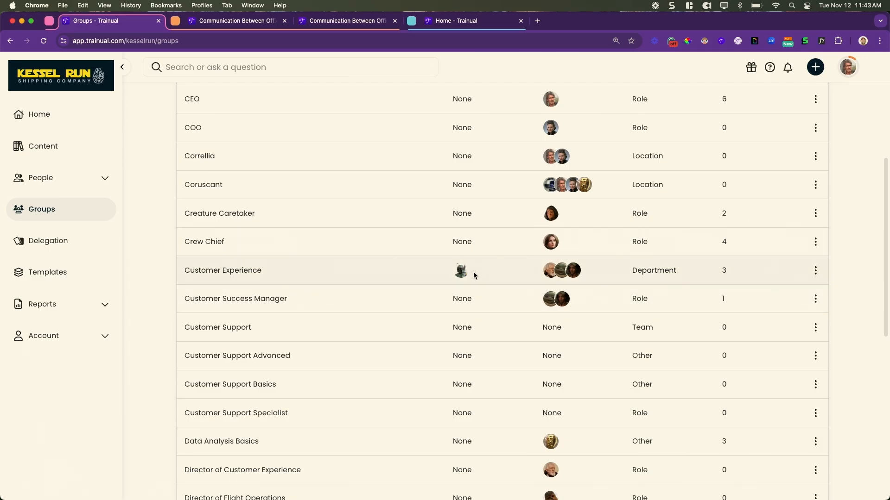
pyautogui.scroll(-2, 463, 230)
pyautogui.scroll(-1, 463, 229)
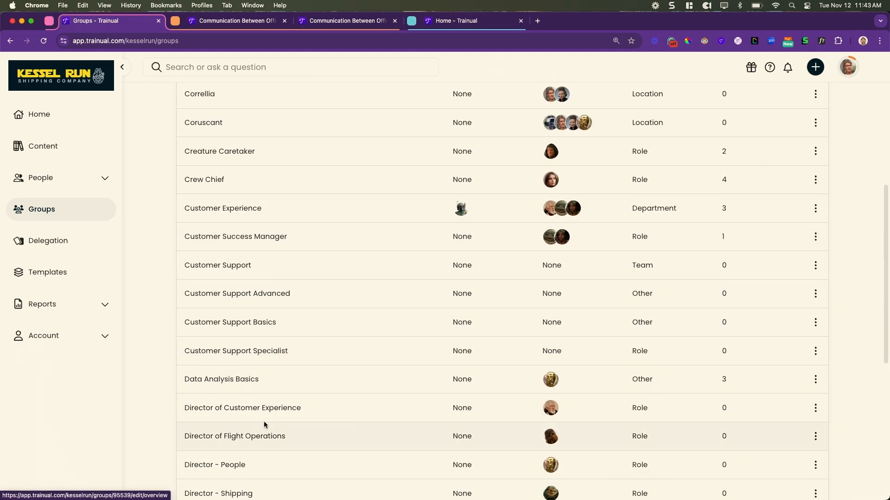
pyautogui.scroll(1, 251, 449)
pyautogui.scroll(-5, 235, 463)
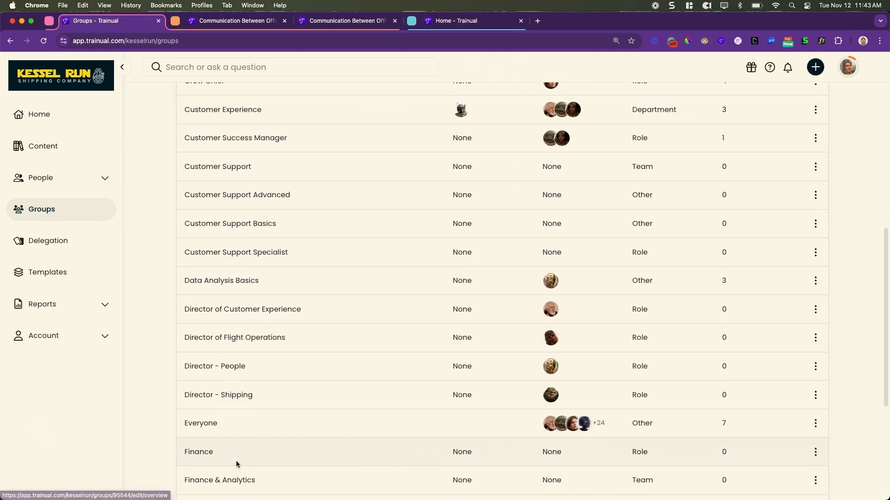
pyautogui.scroll(-2, 241, 431)
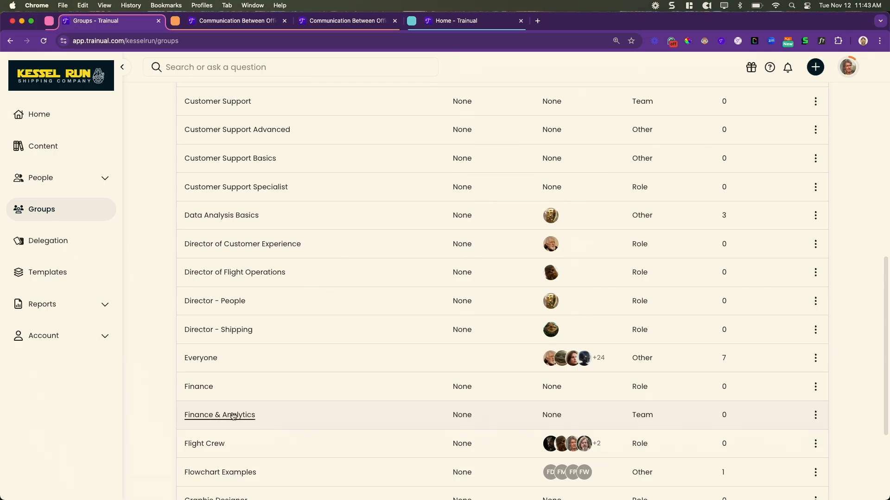
# Assign the Ambassador as group manager of the Finance & Analytics team and save.
pyautogui.click(231, 416)
pyautogui.scroll(-3, 279, 416)
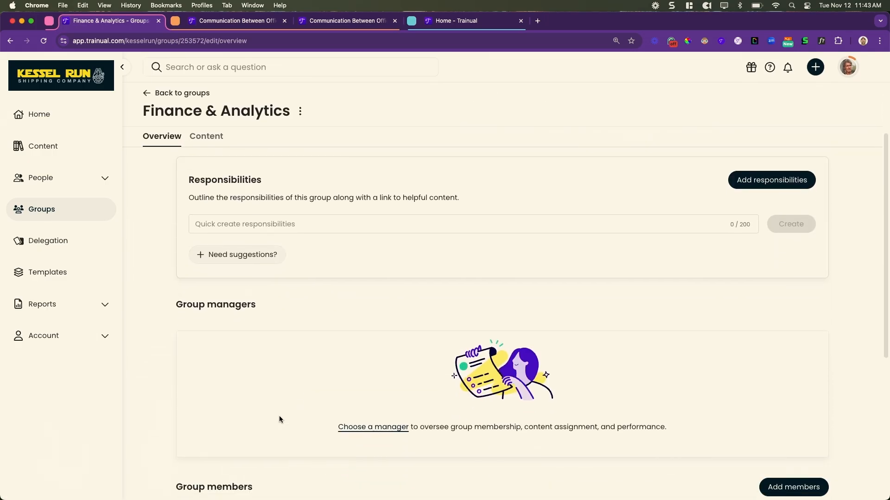
pyautogui.click(370, 425)
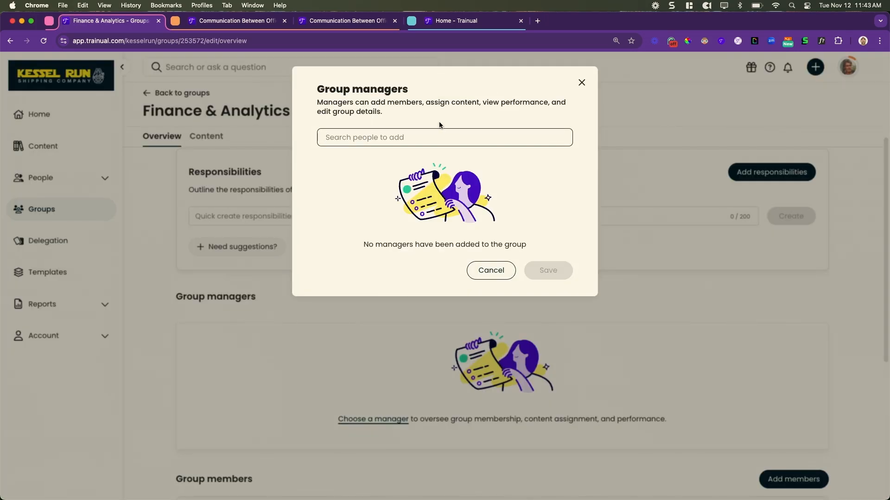
pyautogui.click(435, 137)
pyautogui.write('pad')
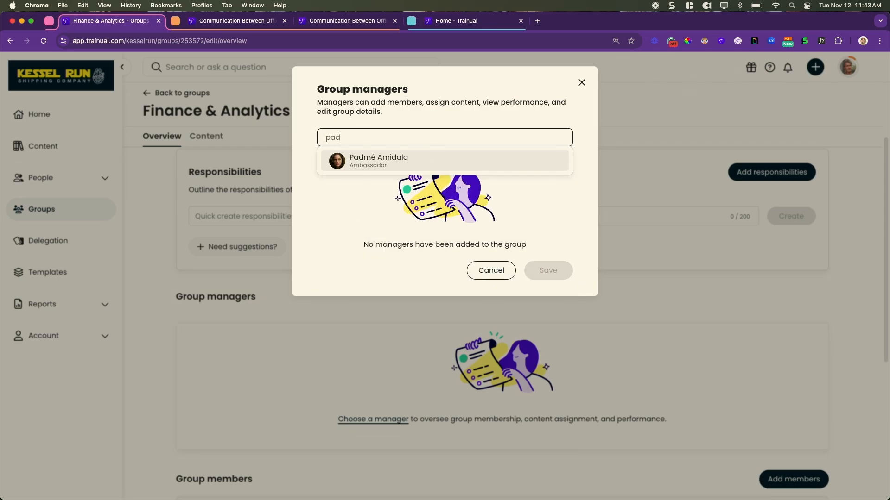
pyautogui.click(417, 159)
pyautogui.click(577, 262)
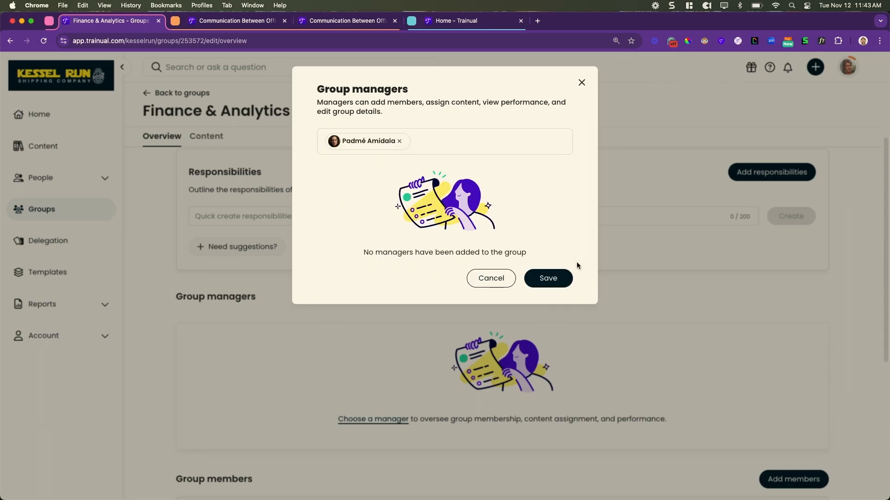
pyautogui.click(554, 282)
pyautogui.scroll(-3, 342, 302)
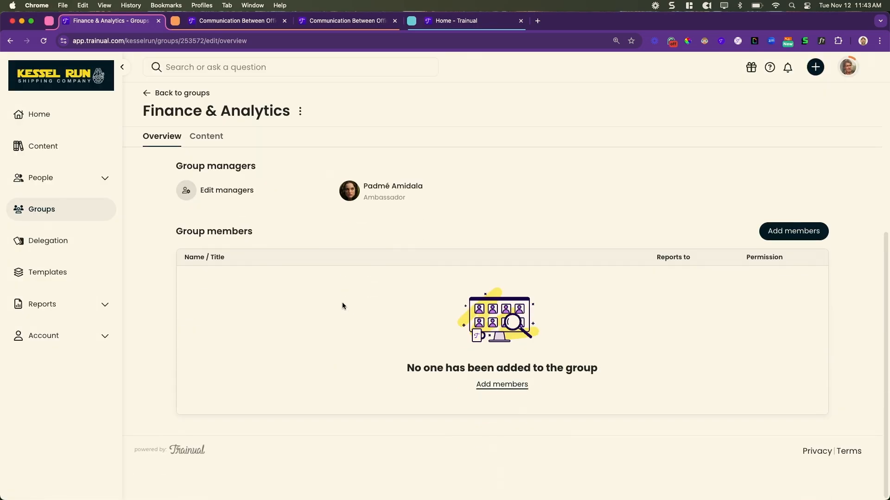
pyautogui.scroll(5, 341, 302)
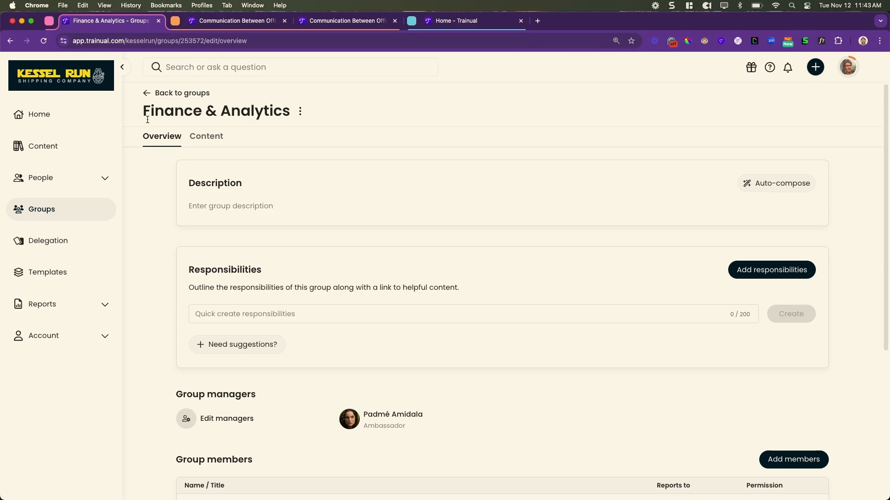
# Return to the groups list, open the Customer Experience department and review its description and responsibilities.
pyautogui.click(149, 94)
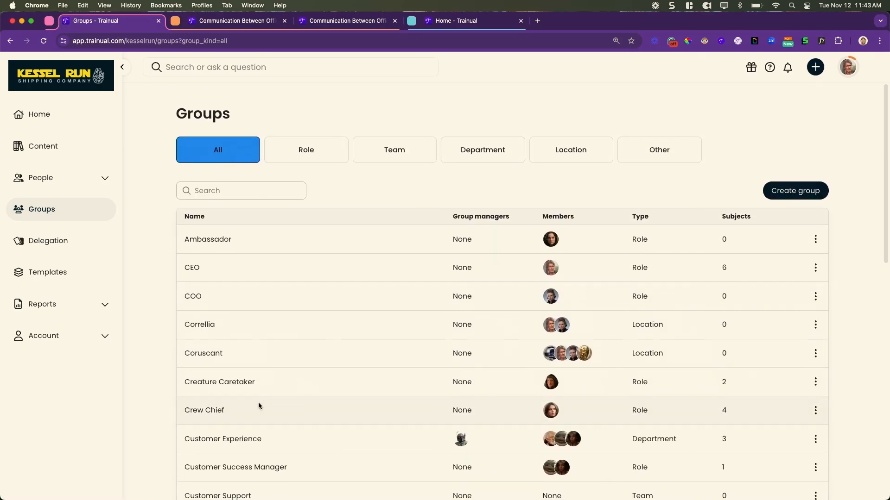
pyautogui.click(239, 447)
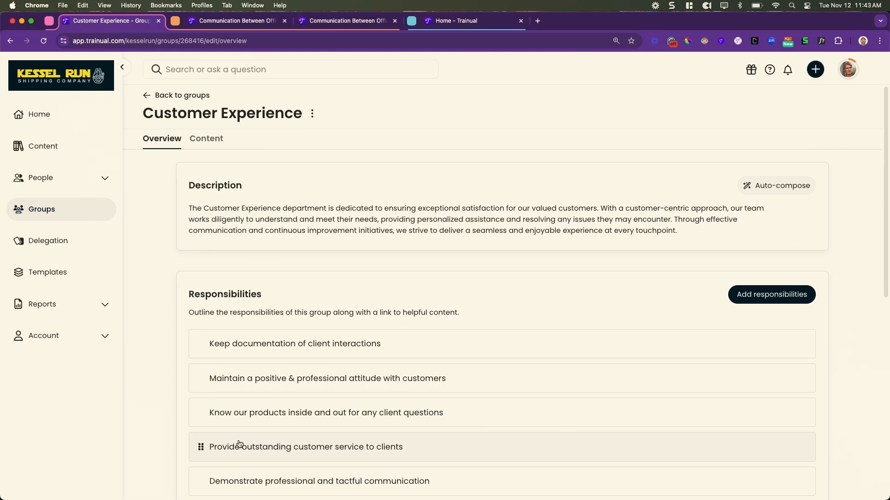
pyautogui.scroll(-2, 239, 444)
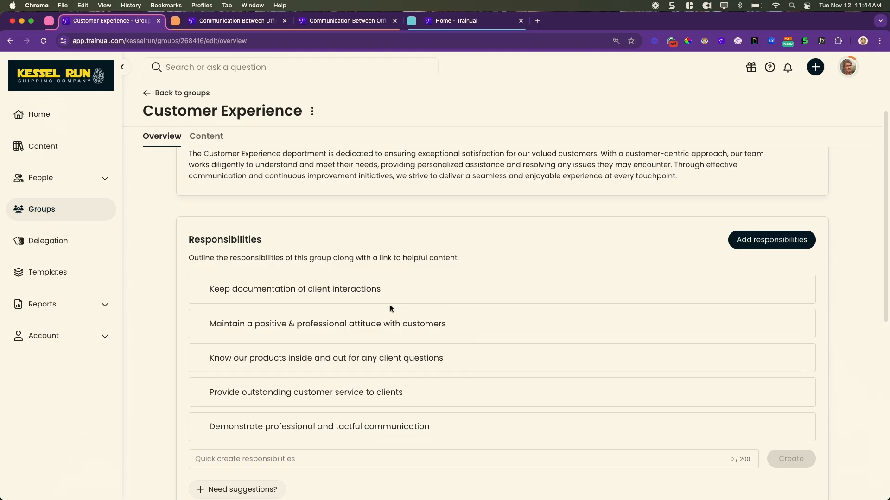
pyautogui.scroll(-2, 391, 308)
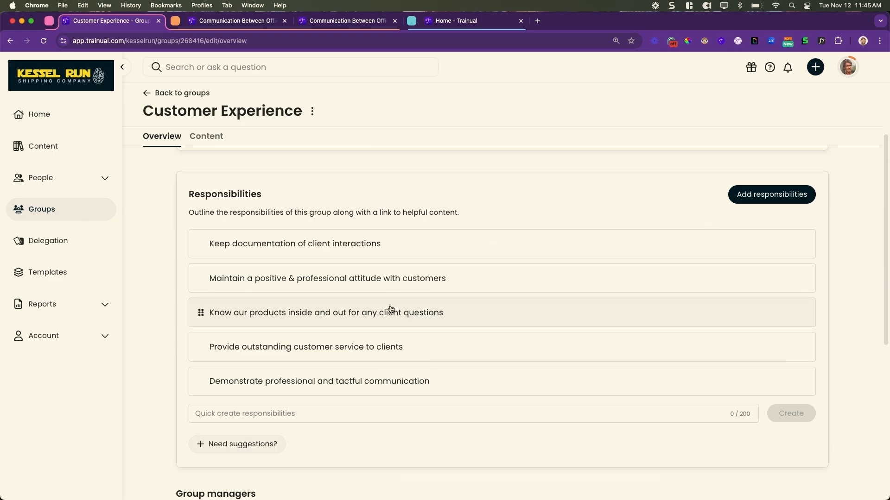
# Rename the first Customer Experience responsibility to "Keep documentation of client interactions in Hubspot using CX best practices" and save it.
pyautogui.click(417, 246)
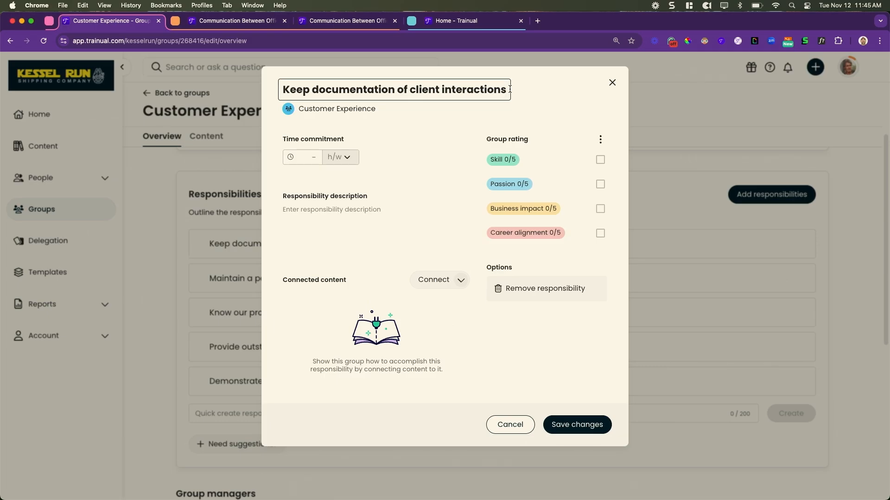
pyautogui.write('w')
pyautogui.press('BackSpace')
pyautogui.press('BackSpace')
pyautogui.write('in Hubspot using CX best practices')
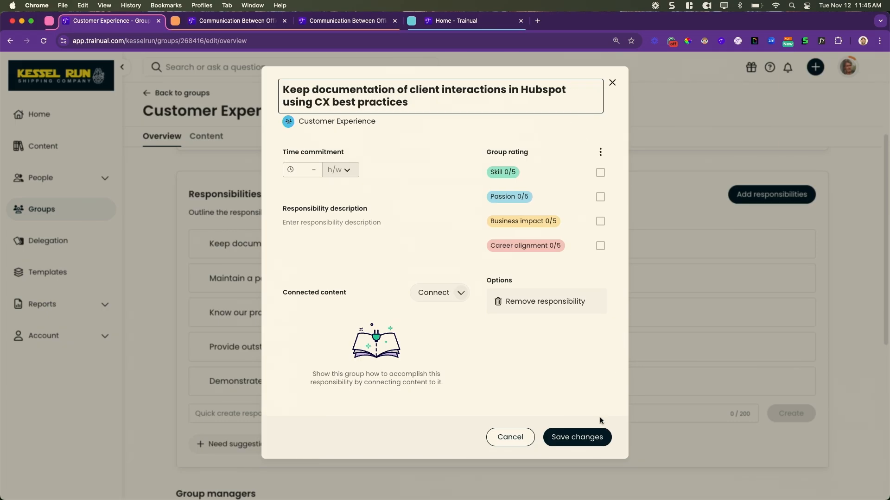
pyautogui.click(581, 436)
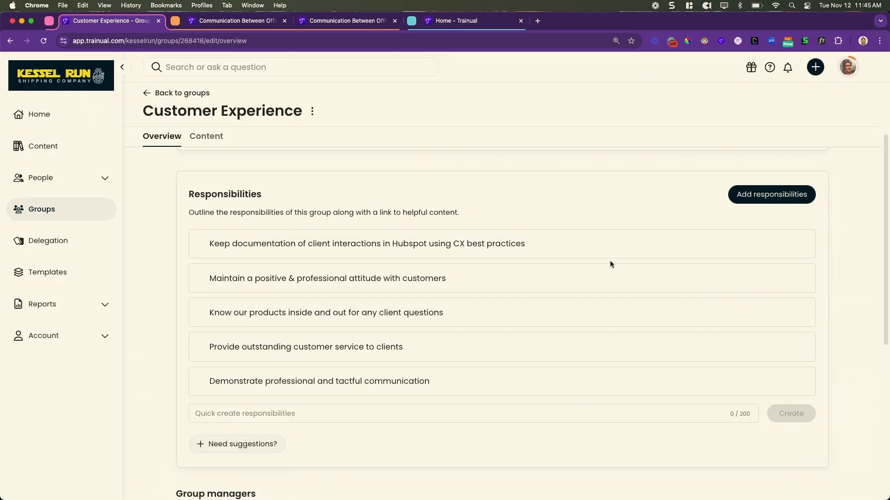
pyautogui.scroll(-6, 610, 263)
pyautogui.scroll(10, 610, 263)
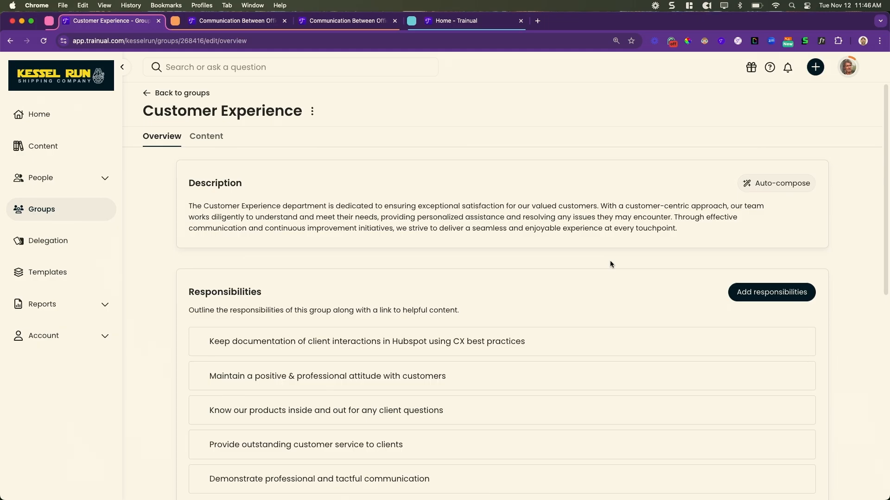
# Open the details of the client interaction documentation responsibility on the CX Team Planning board in the Delegation Planner.
pyautogui.click(30, 248)
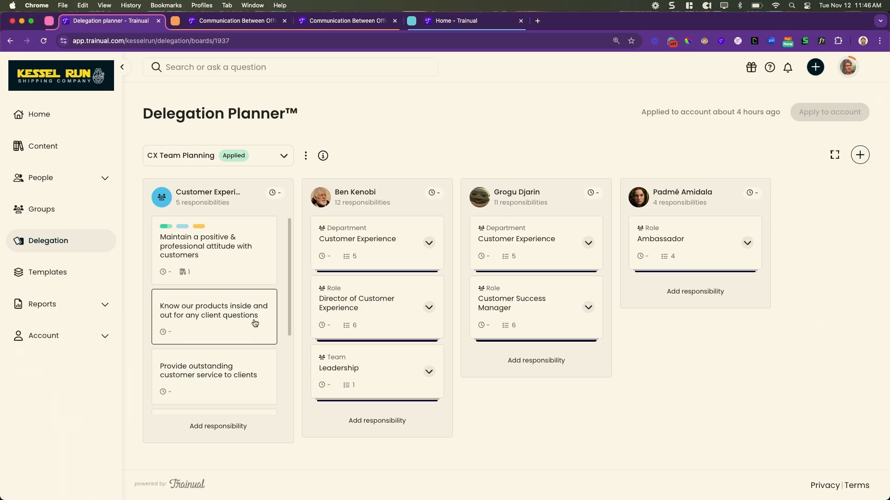
pyautogui.scroll(-3, 252, 329)
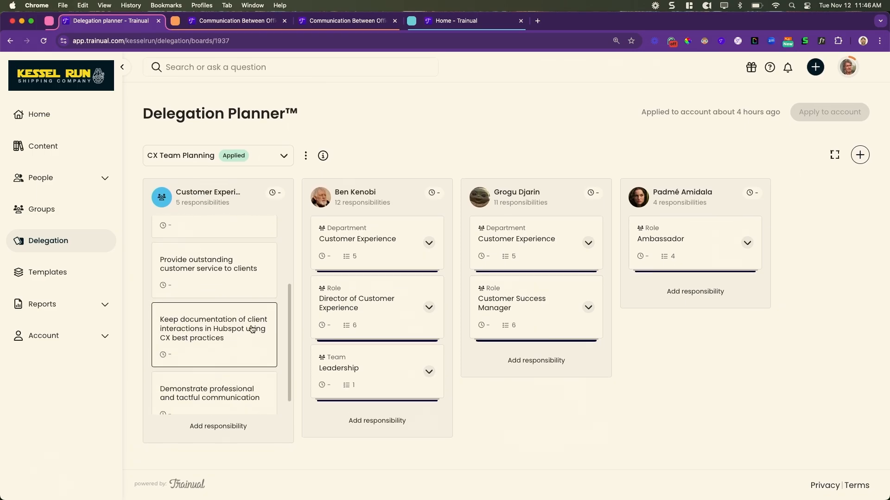
pyautogui.click(252, 329)
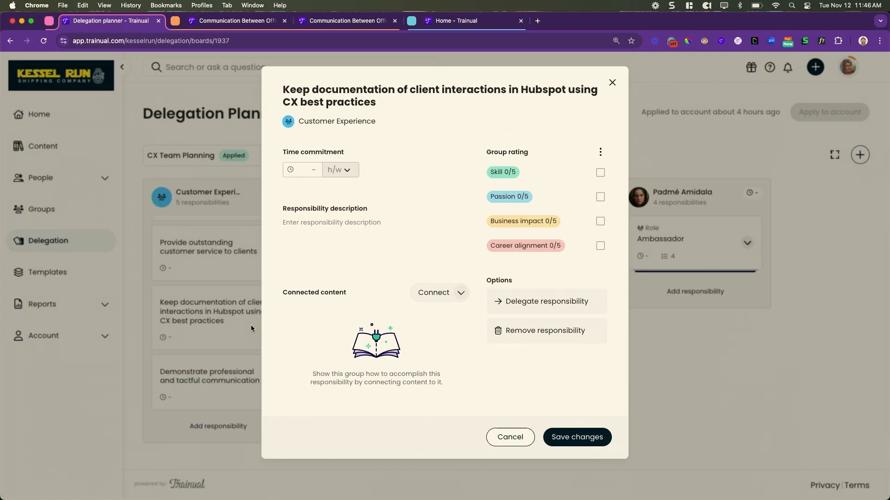
# Search the existing Trainual content for "customer comm" and connect the Customer Communication subject to the client interaction documentation responsibility.
pyautogui.click(457, 294)
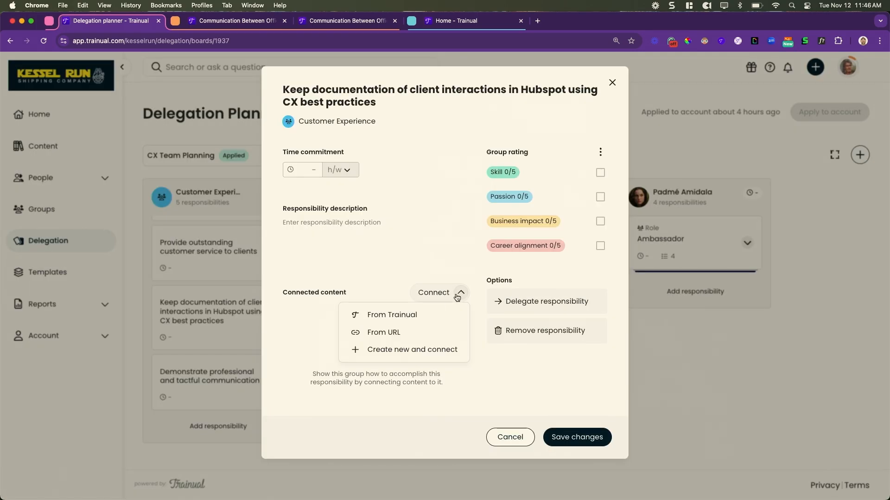
pyautogui.click(408, 319)
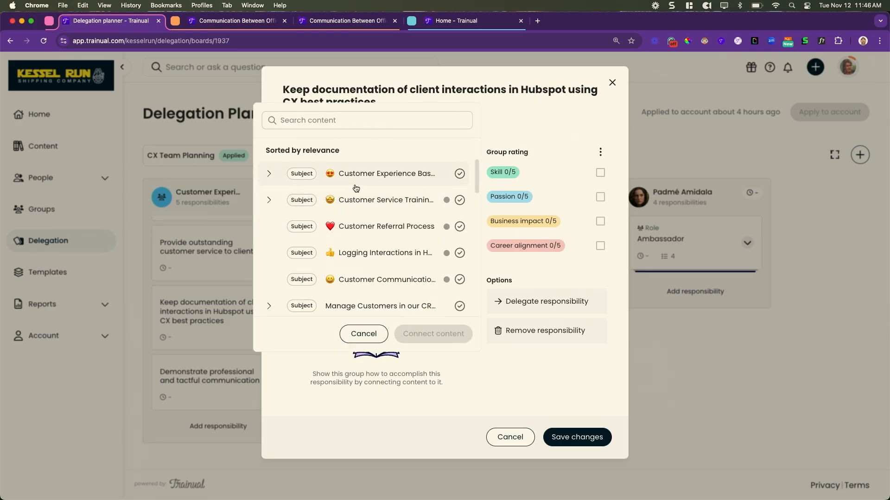
pyautogui.click(376, 121)
pyautogui.write('c')
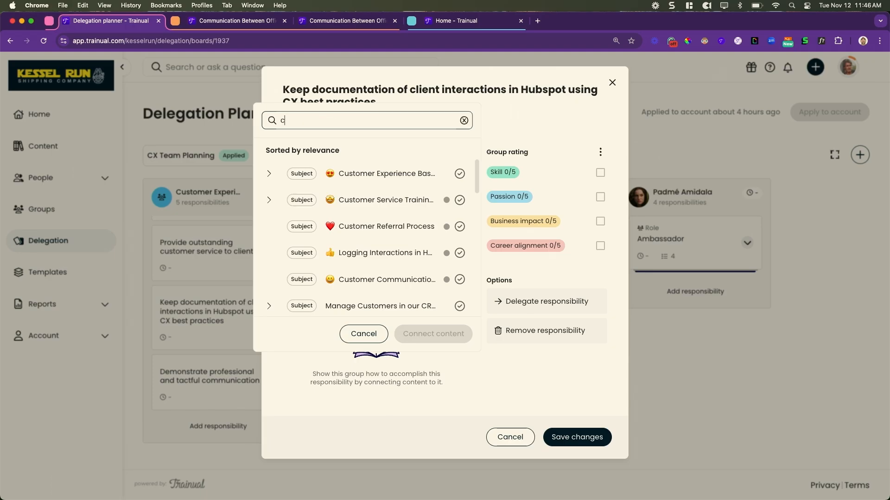
pyautogui.write('ustomer comm')
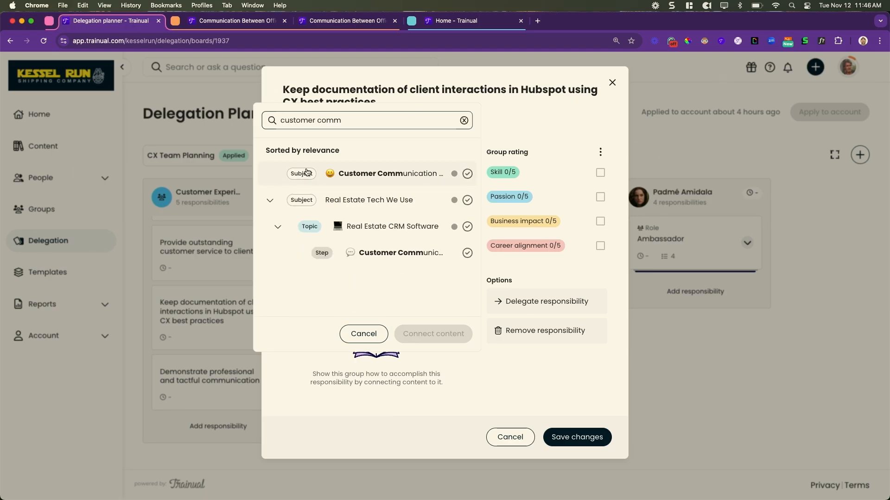
pyautogui.click(467, 174)
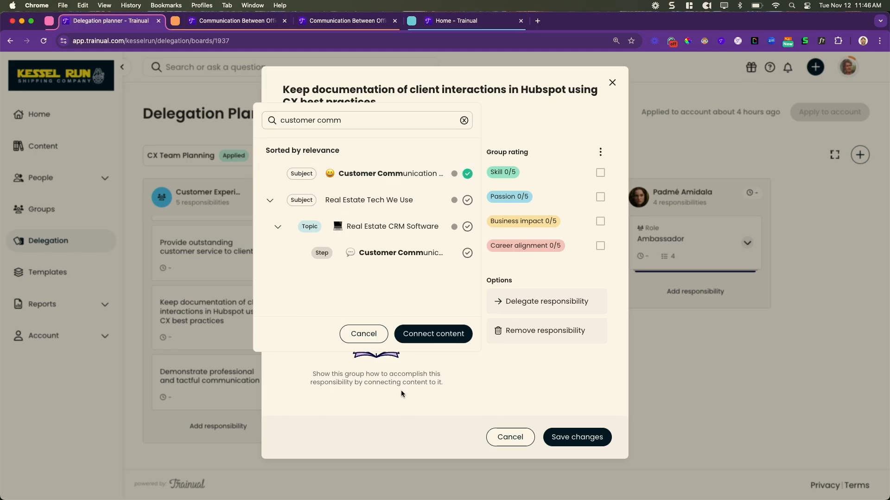
pyautogui.click(424, 340)
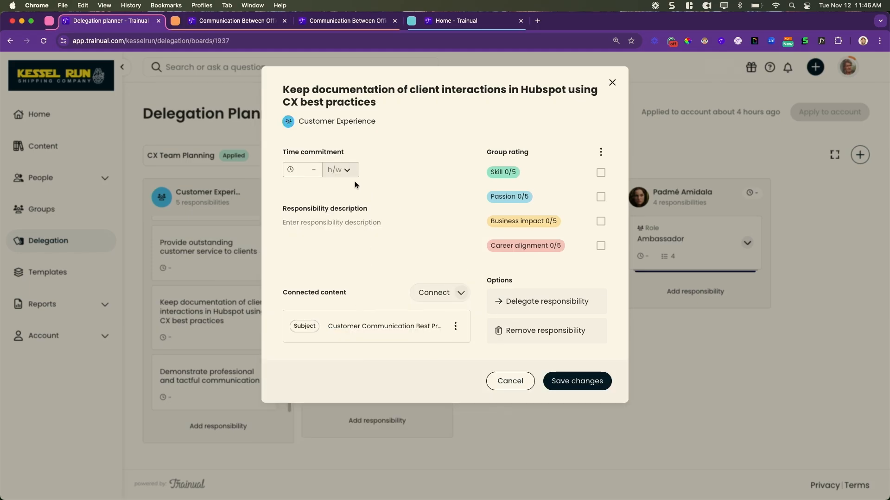
# Find the "Logging Interactions in Hubspot" subject, connect it to the same responsibility and save the changes.
pyautogui.click(444, 299)
pyautogui.click(350, 122)
pyautogui.write('hubspo')
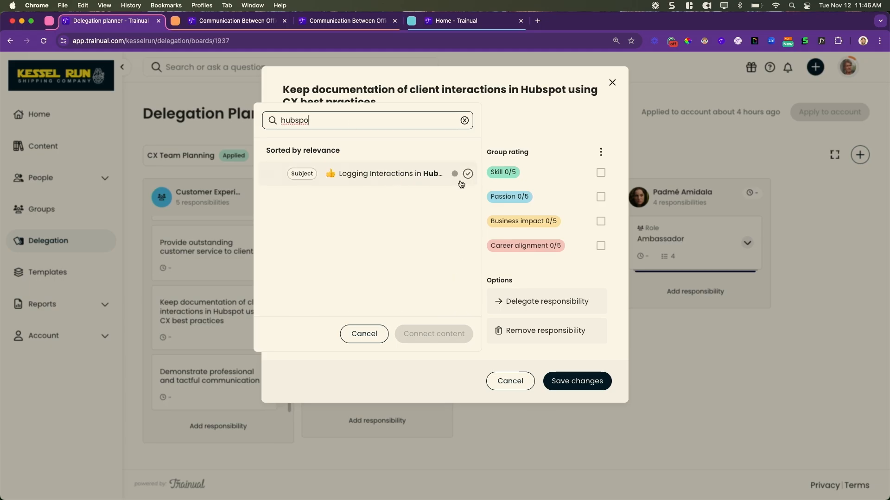
pyautogui.click(467, 175)
pyautogui.click(444, 337)
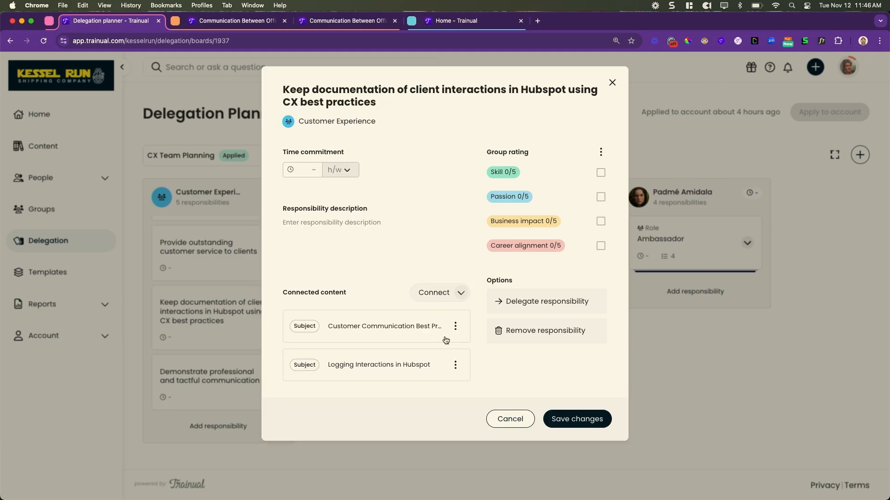
pyautogui.click(582, 426)
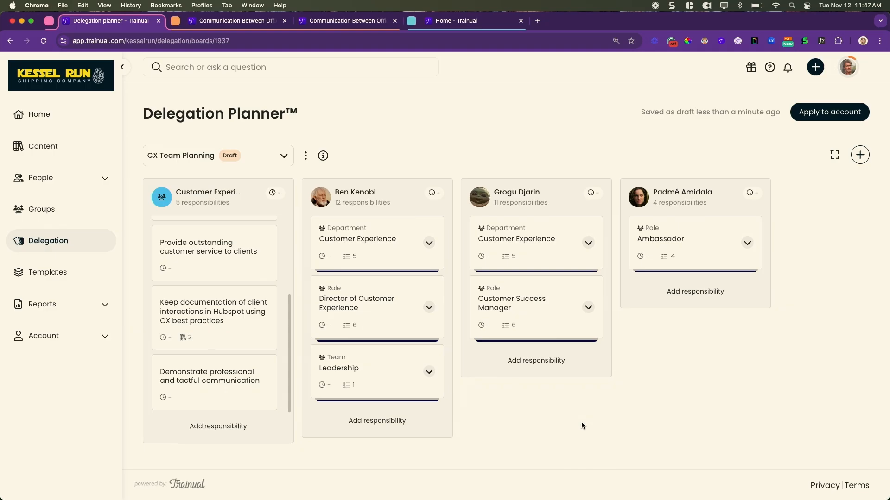
# In the account's user management, change the Director of Flight Ops' permission level to General and save.
pyautogui.click(79, 335)
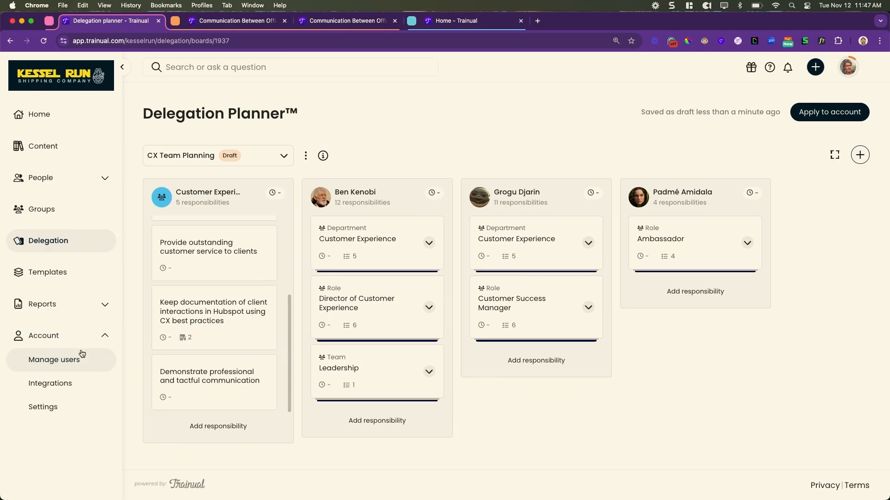
pyautogui.click(80, 361)
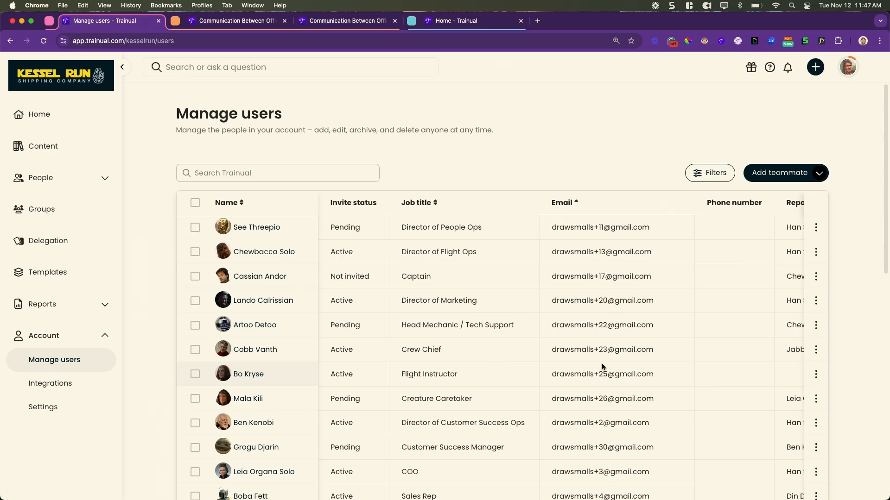
pyautogui.click(815, 254)
pyautogui.click(757, 216)
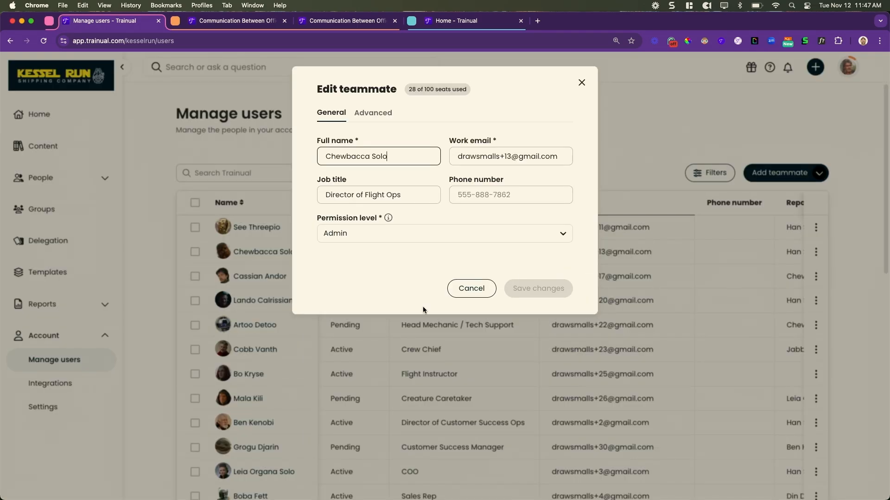
pyautogui.click(385, 234)
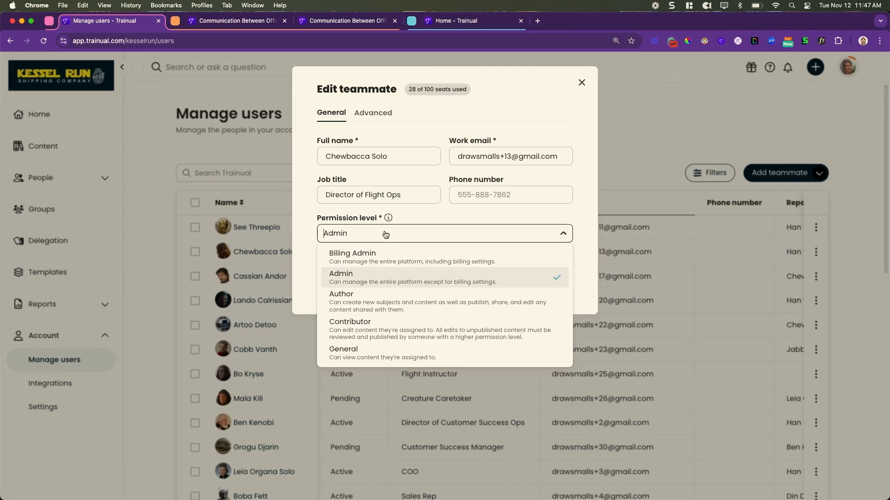
pyautogui.click(373, 351)
pyautogui.click(534, 286)
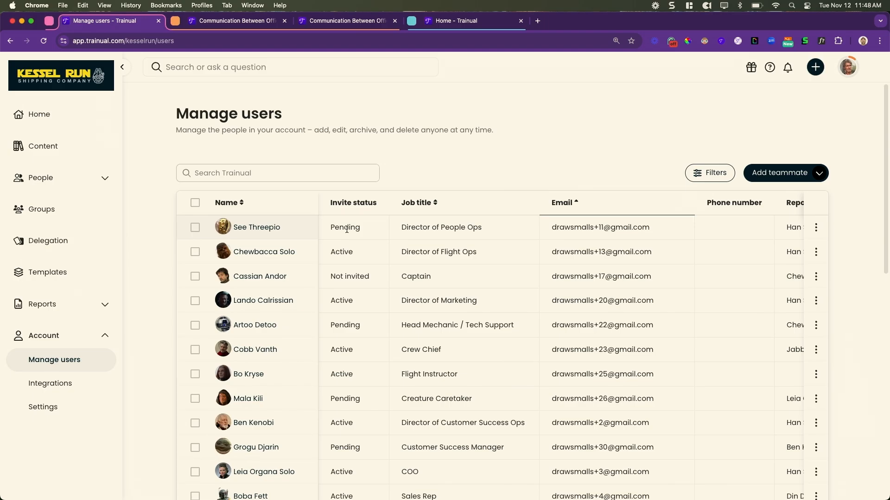
# Archive the Director of Flight Ops' user account.
pyautogui.click(819, 254)
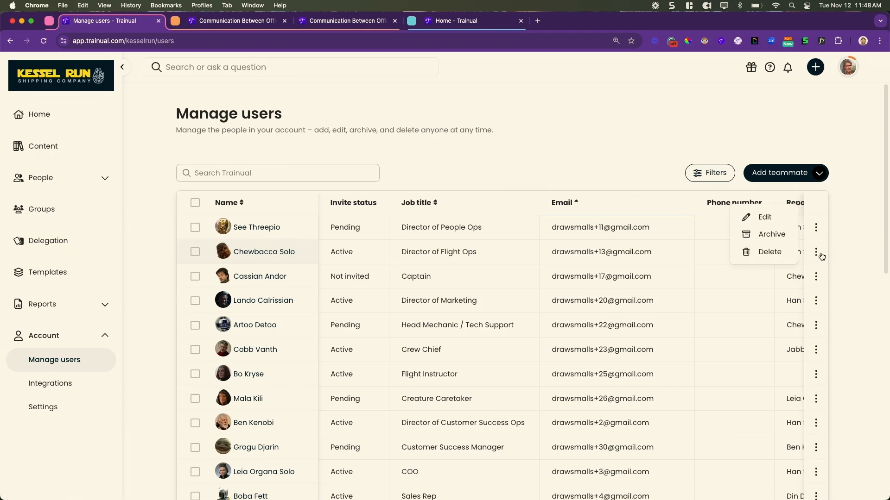
pyautogui.click(771, 235)
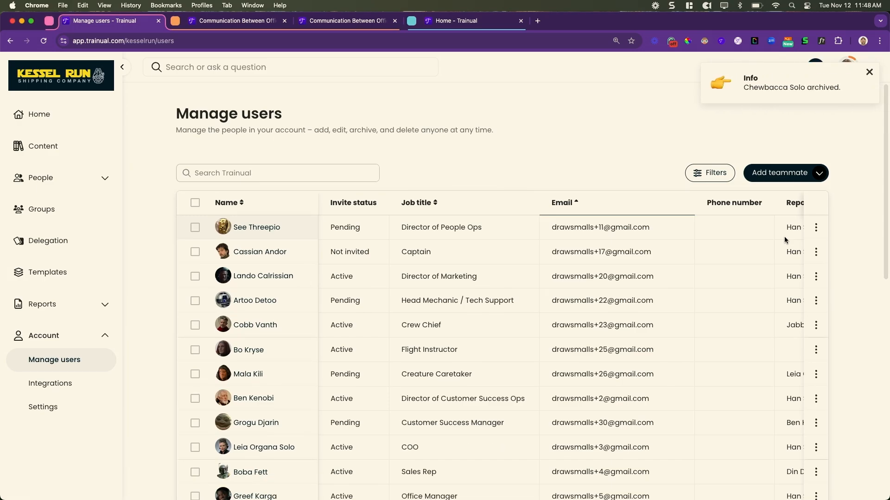
pyautogui.hotkey('ctrl', 'Right')
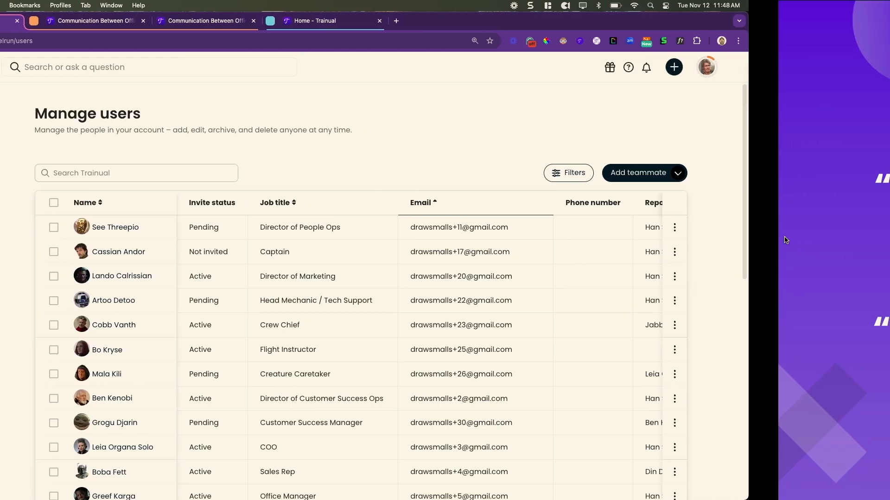
pyautogui.press('Right')
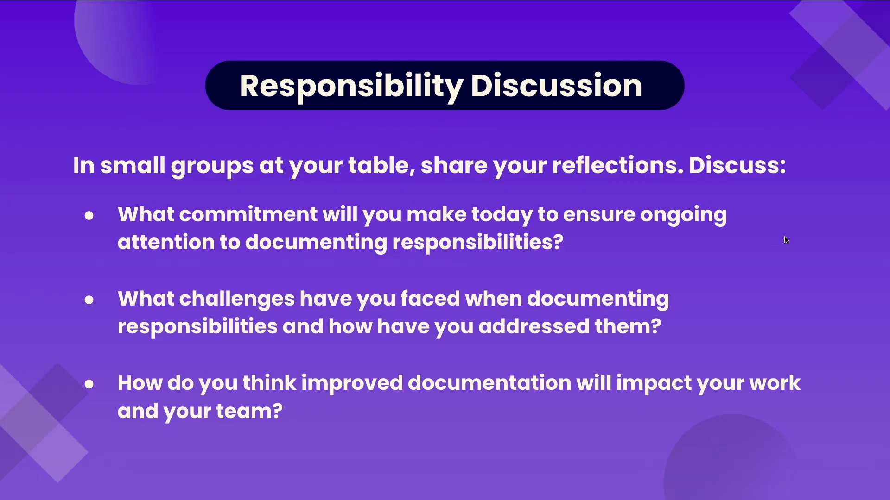